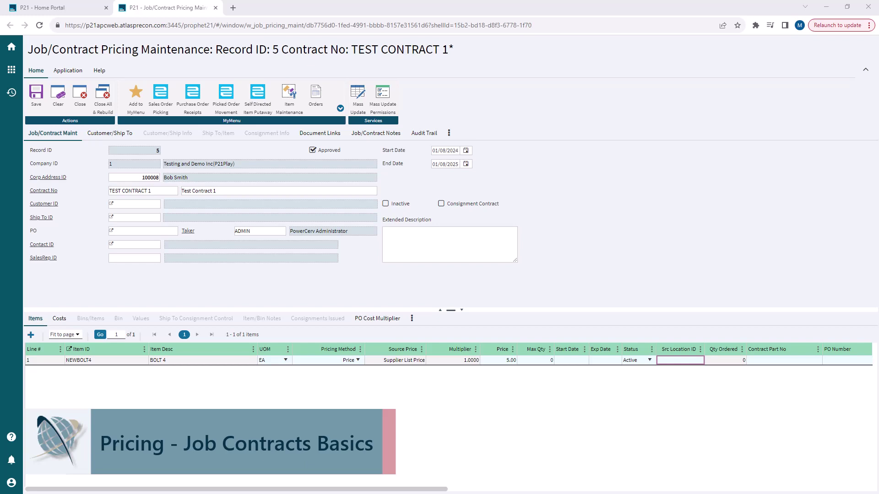
# Step through the contract header fields, from corporate address and contract number to the dates and extended description.
pyautogui.click(136, 177)
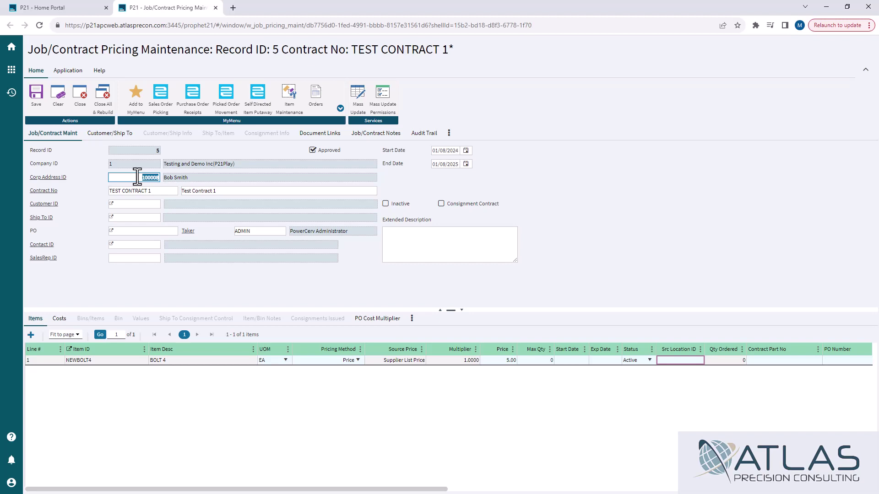
pyautogui.click(158, 191)
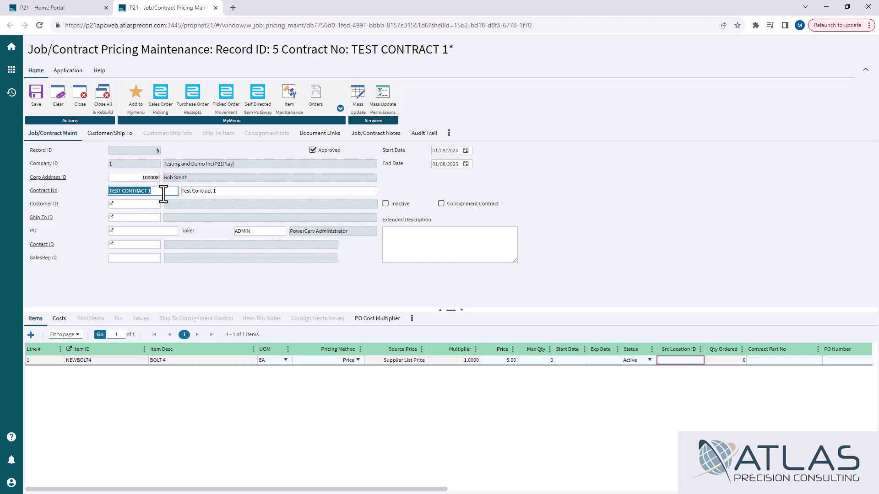
pyautogui.click(253, 191)
pyautogui.click(149, 150)
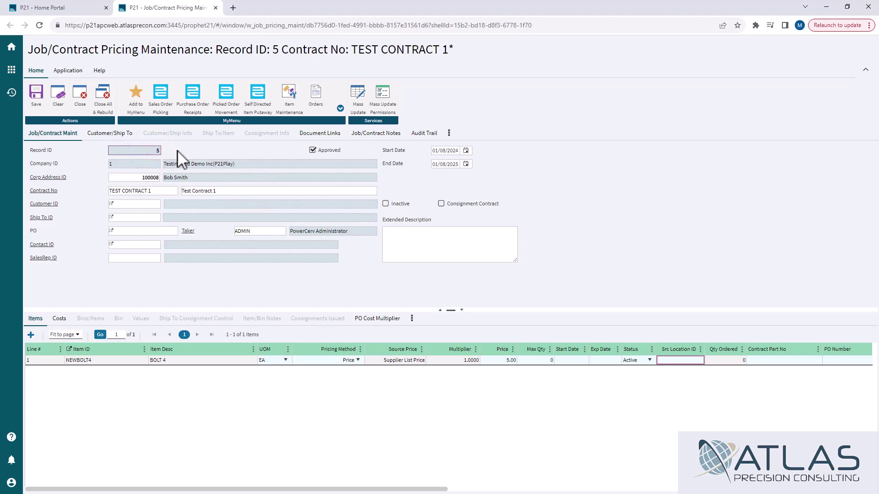
pyautogui.click(436, 153)
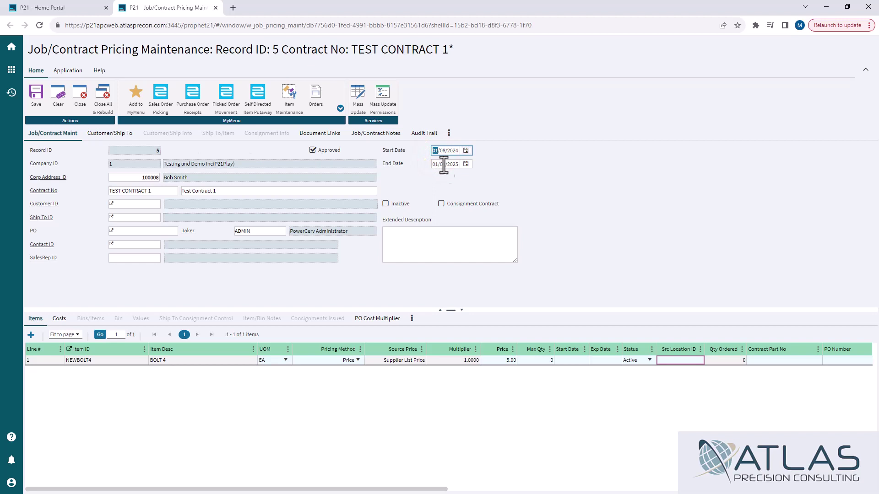
pyautogui.click(440, 164)
pyautogui.click(429, 246)
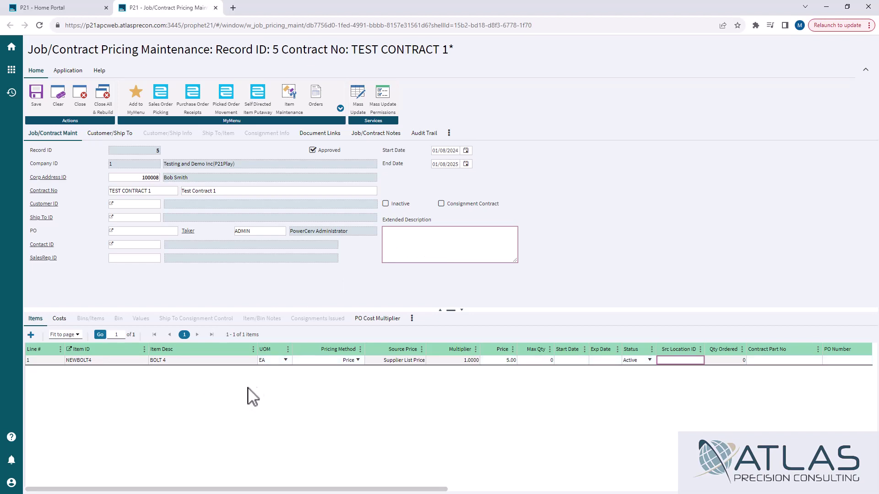
# Change the NEWBOLT4 line's price from 5.00 to 0.30.
pyautogui.click(277, 360)
pyautogui.click(374, 386)
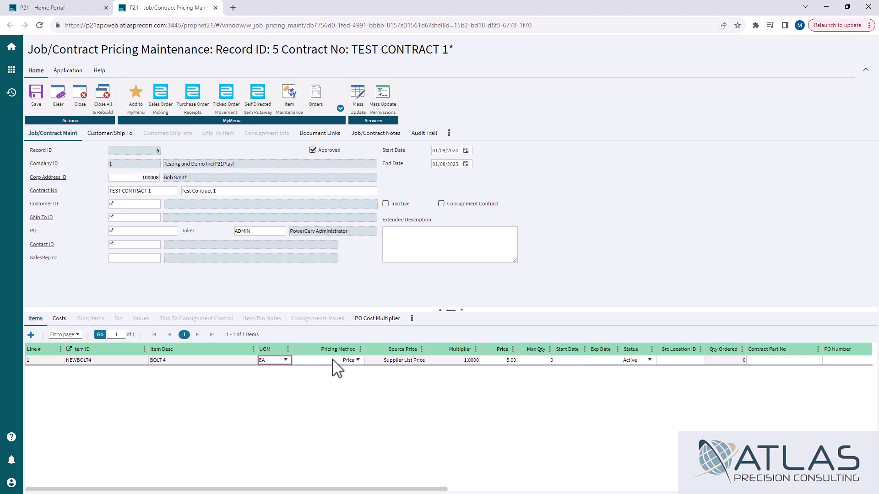
pyautogui.click(504, 361)
pyautogui.click(503, 360)
pyautogui.doubleClick(505, 361)
pyautogui.write('0.3')
pyautogui.click(522, 390)
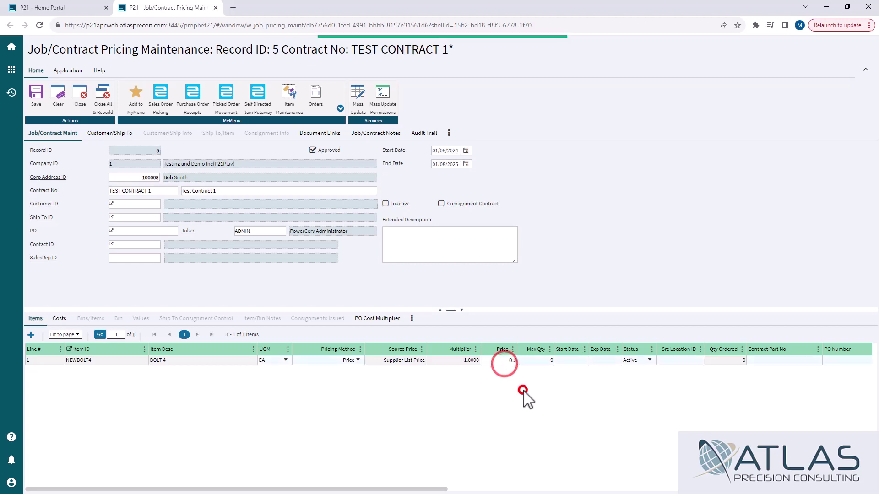
# Set the NEWBOLT4 line's pricing method to Source.
pyautogui.click(359, 359)
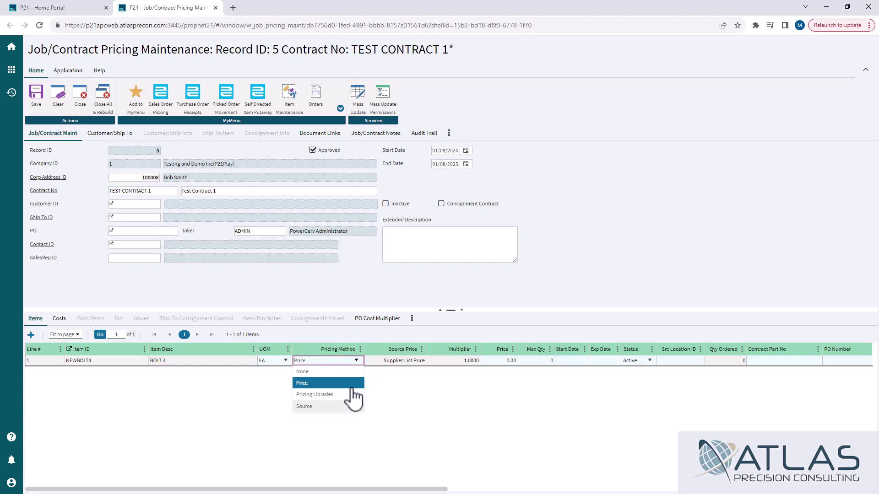
pyautogui.click(345, 406)
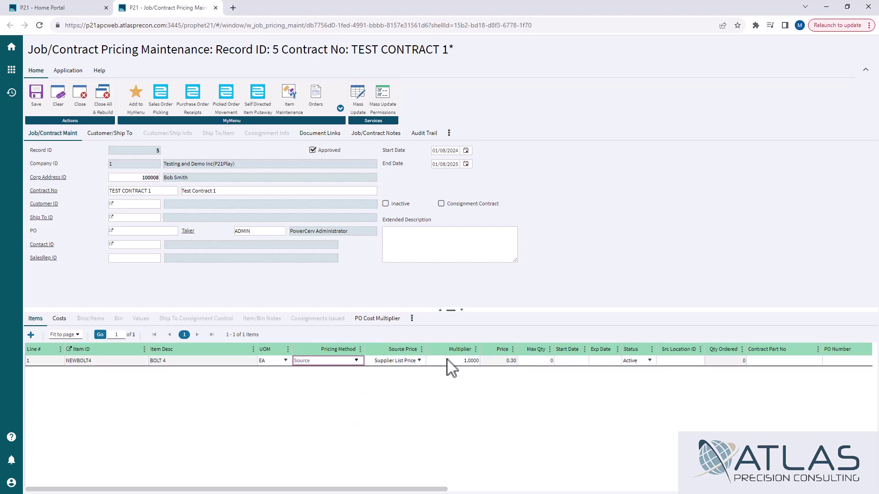
pyautogui.click(498, 360)
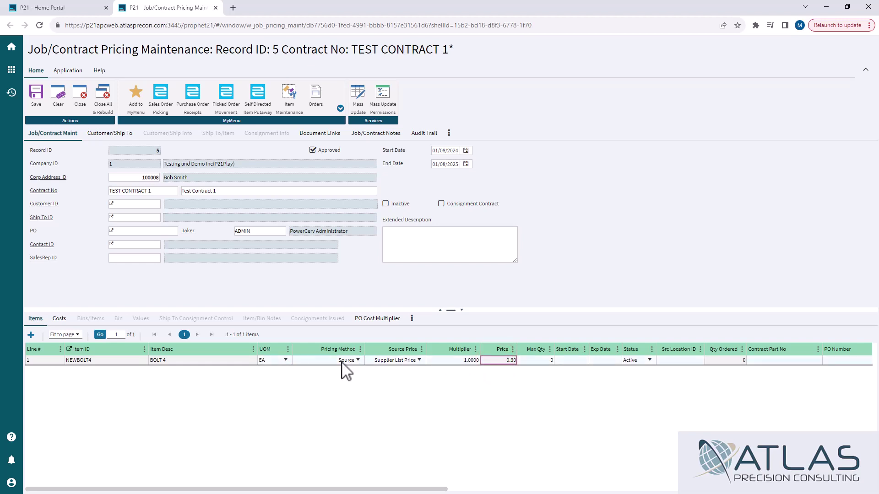
# Keep Supplier List Price as the source price and change the multiplier from 1.0000 to 0.7000.
pyautogui.click(416, 362)
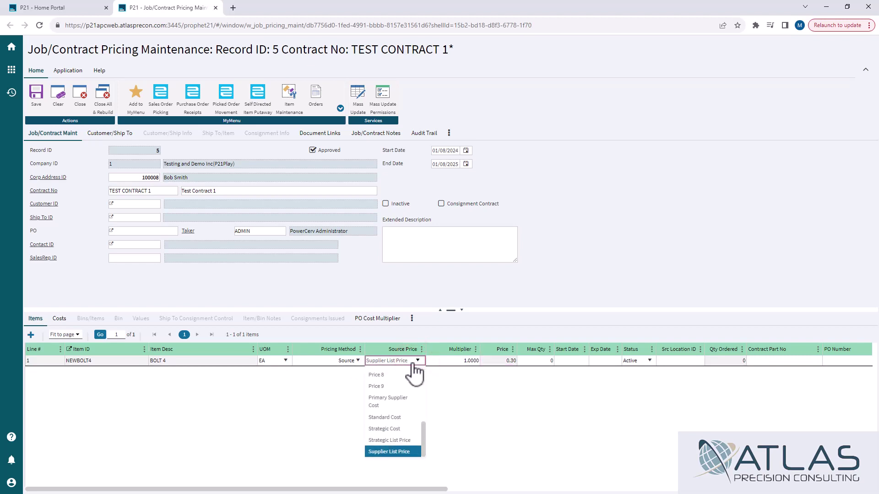
pyautogui.click(448, 361)
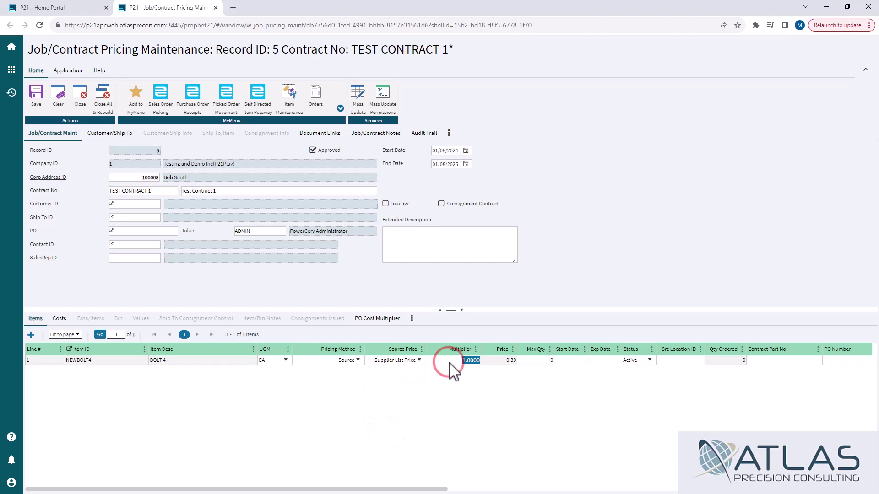
pyautogui.press('Home')
pyautogui.press('Delete')
pyautogui.write('0.7')
pyautogui.click(453, 390)
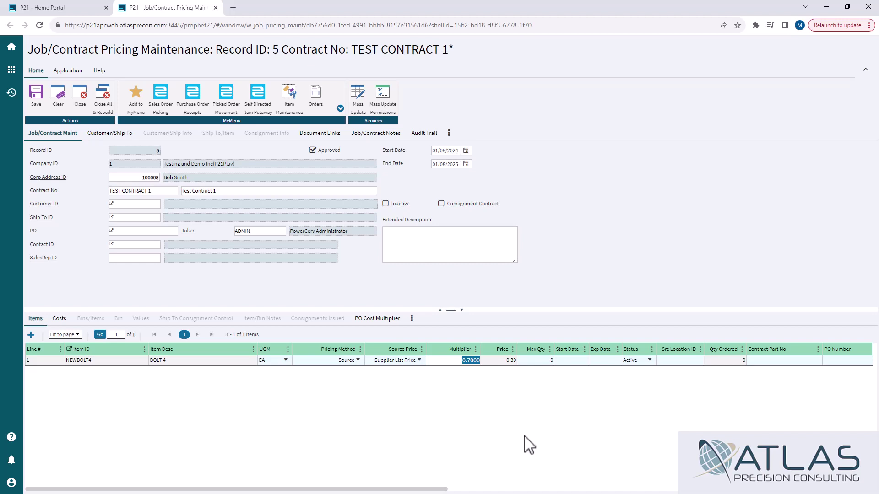
# Leave Max Qty at 0 and display the line's Active, Delete and Inactive status choices.
pyautogui.click(540, 360)
pyautogui.click(542, 360)
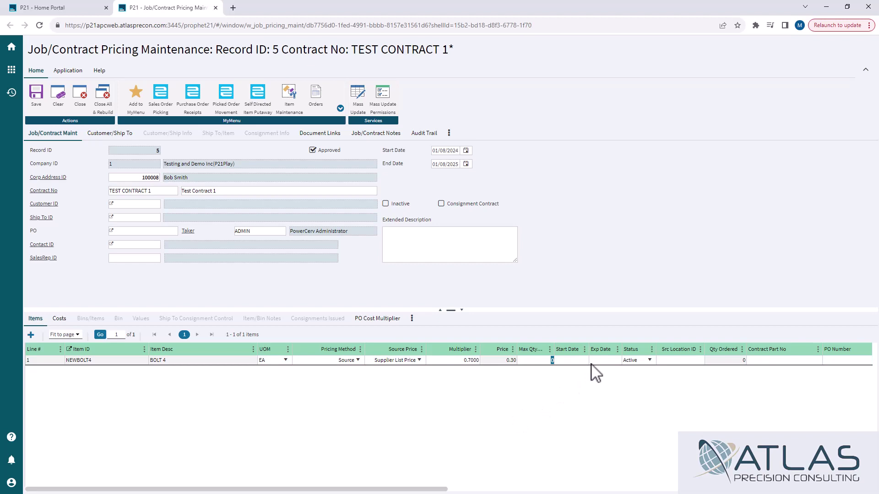
pyautogui.click(512, 167)
pyautogui.click(639, 361)
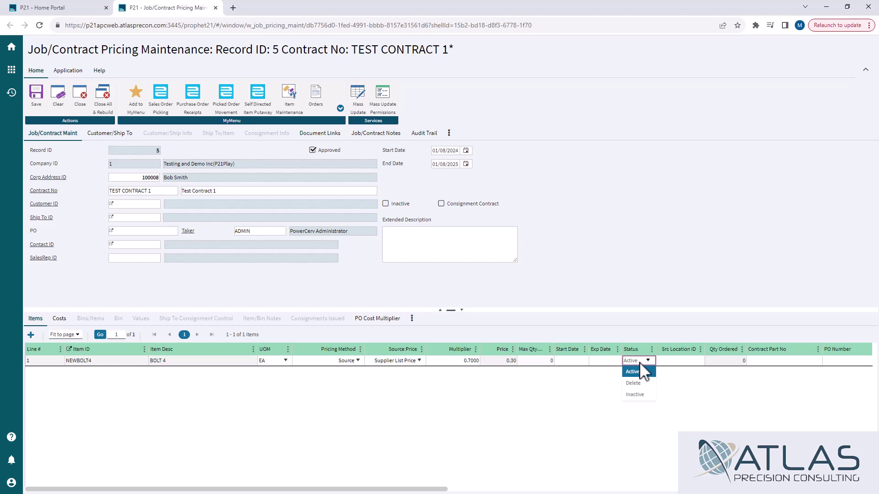
# Close the status list keeping Active, then move through the Src Location ID and Qty Ordered cells.
pyautogui.click(715, 389)
pyautogui.click(680, 360)
pyautogui.click(725, 364)
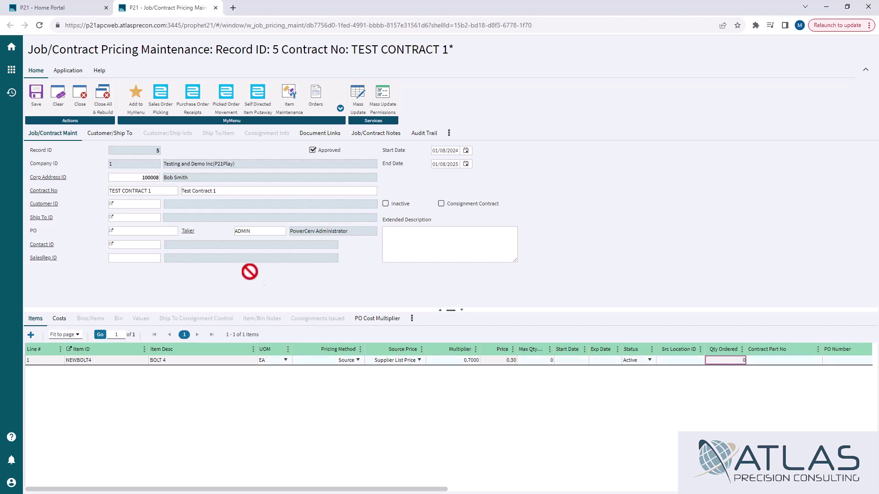
# Show the Customer/Ship To tab and select its single active corporate customer row.
pyautogui.click(112, 134)
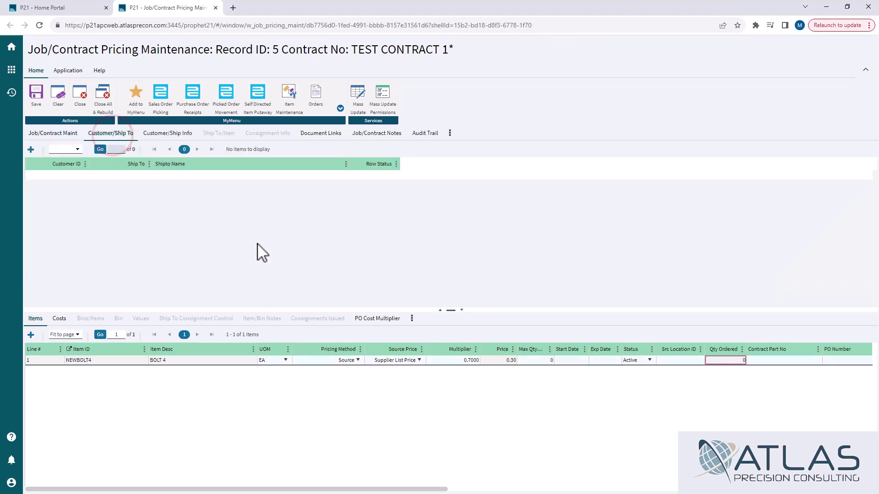
pyautogui.click(257, 243)
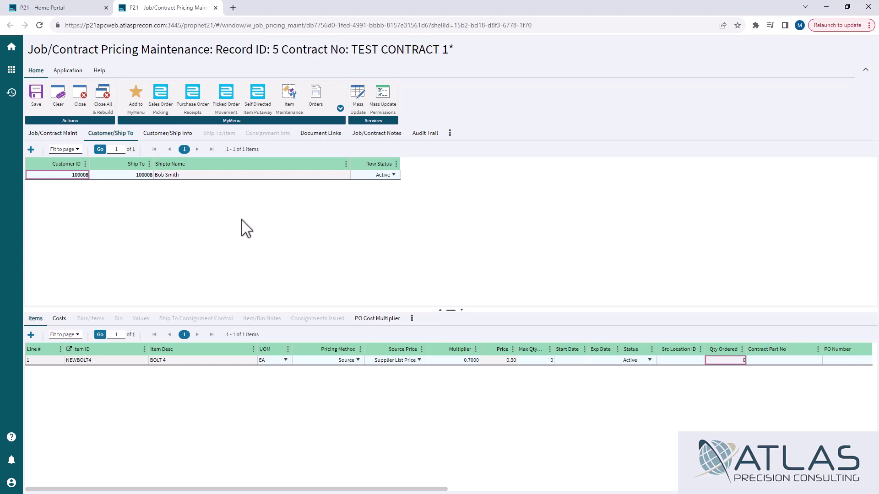
# Enter the ship-to ID on the contract header so the customer, ship-to and contact IDs fill in.
pyautogui.click(66, 133)
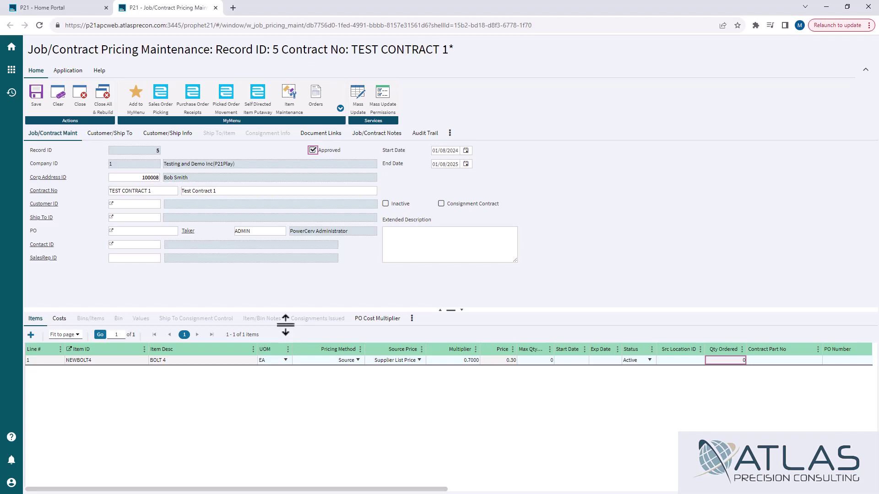
pyautogui.click(128, 219)
pyautogui.write('100008')
pyautogui.press('Tab')
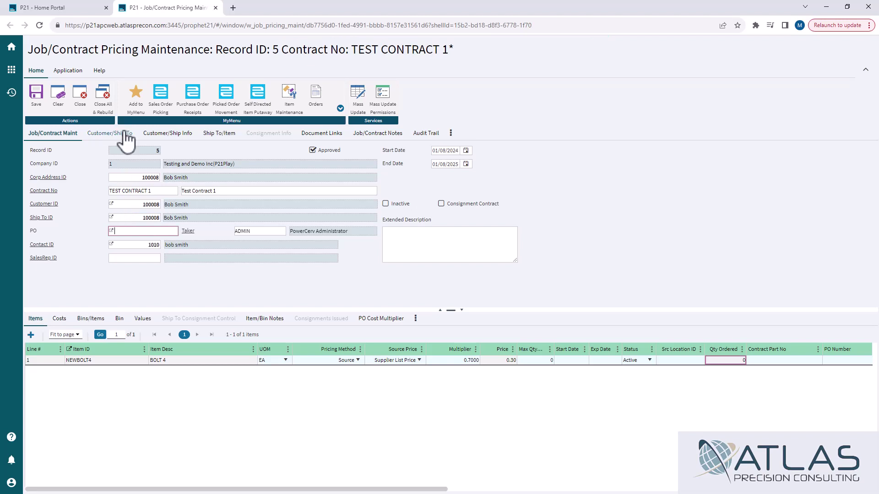